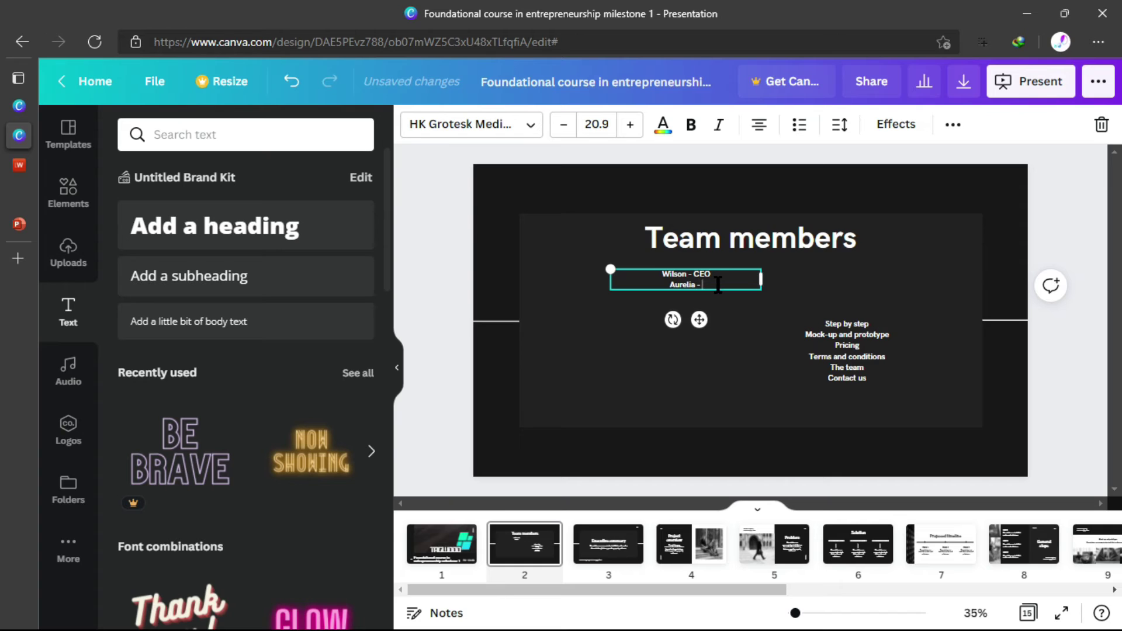
Complete the second team member's line with the role CFO and delete the leftover agenda list text box.
{"action": "type", "text": "CFO"}
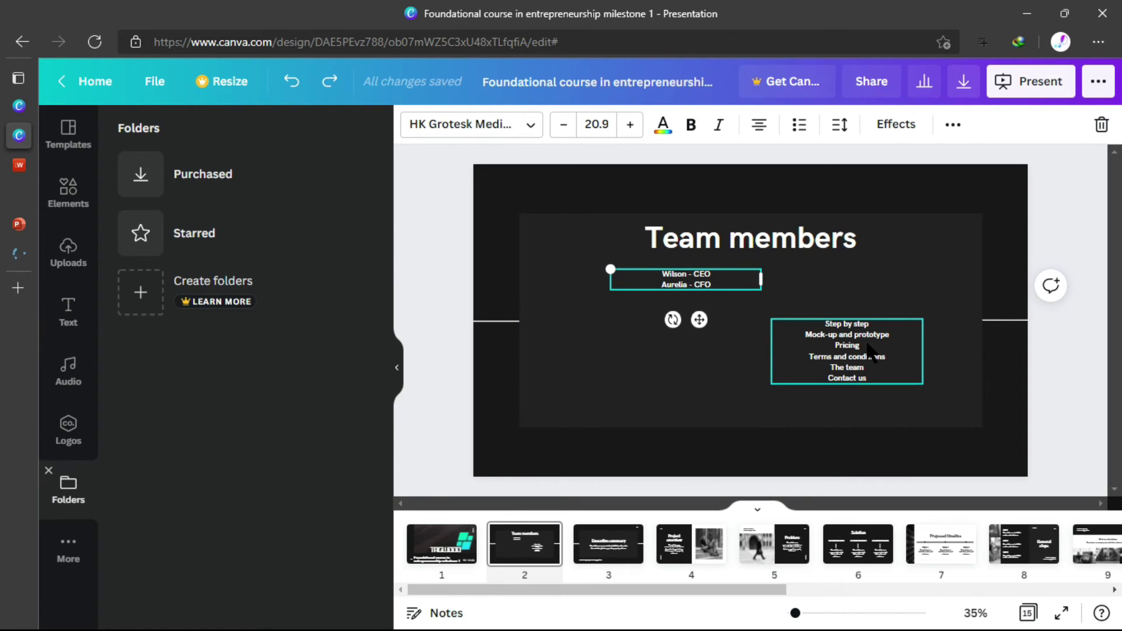
{"action": "left_click", "coordinate": [868, 348]}
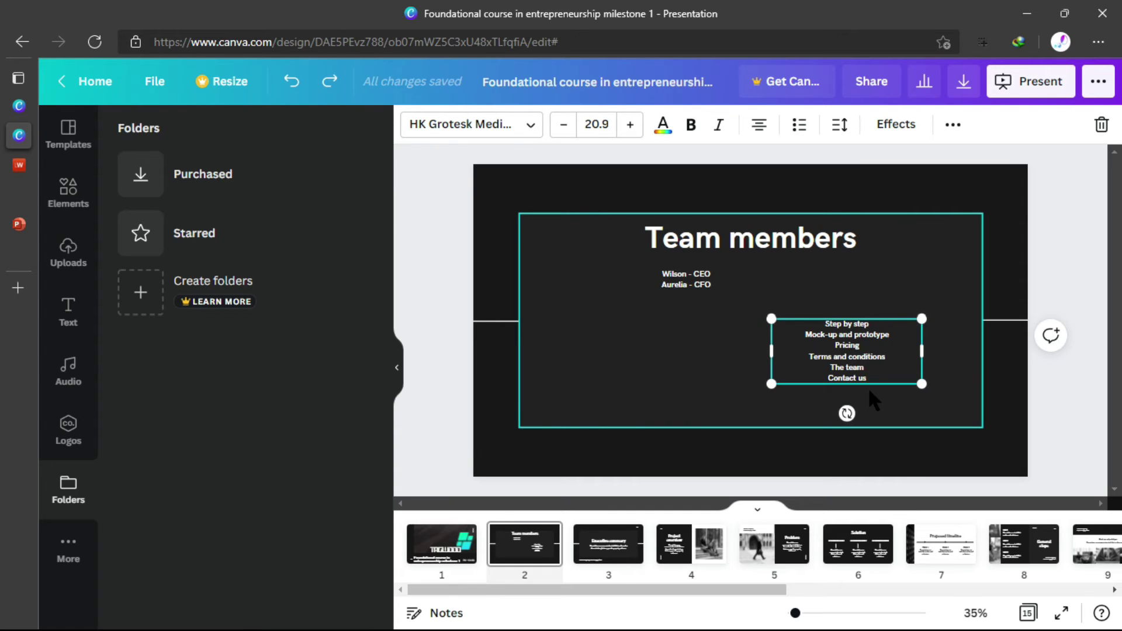
{"action": "key", "text": "Delete"}
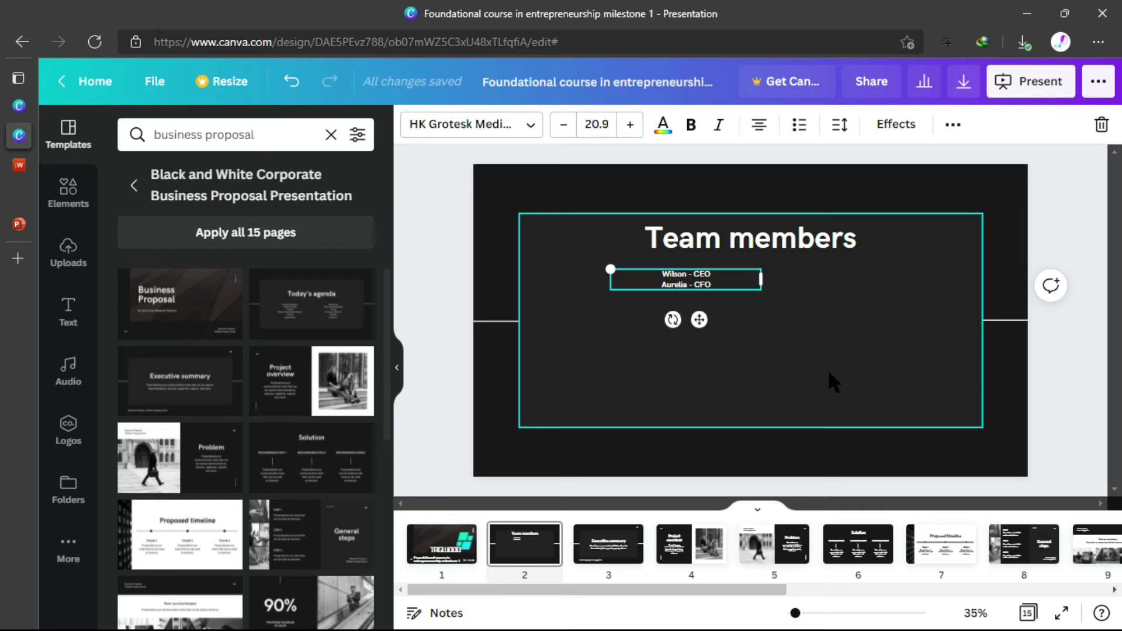
Place the newest Screenshot Capture file, dated 2022-02-24, from the Downloads folder onto the Team members slide and shrink it below the title.
{"action": "key", "text": "super"}
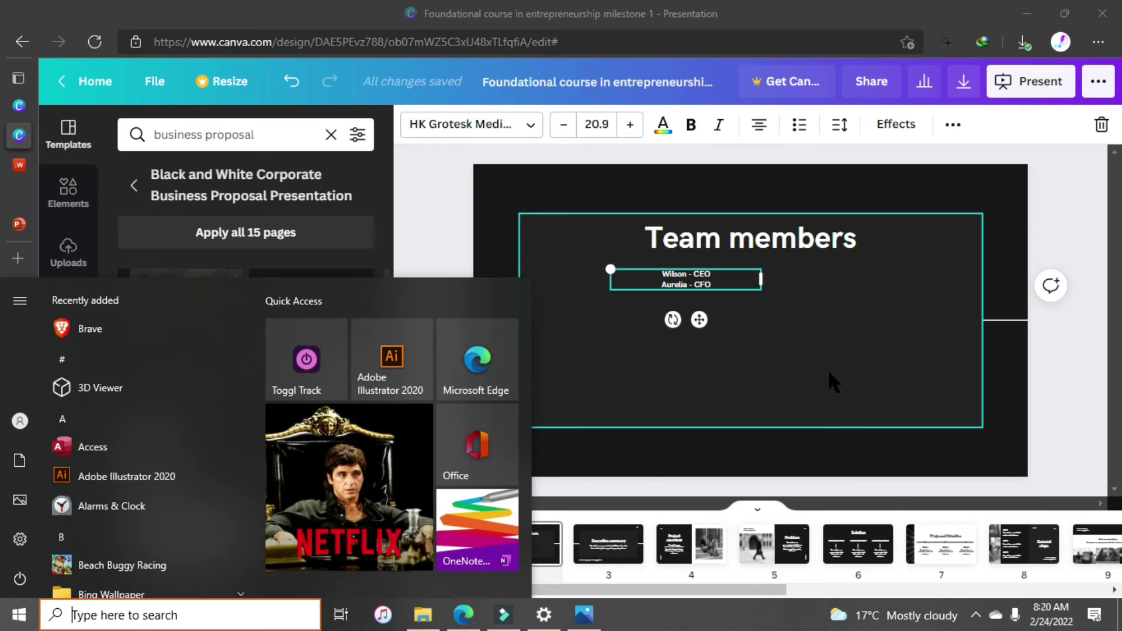
{"action": "left_click", "coordinate": [422, 614]}
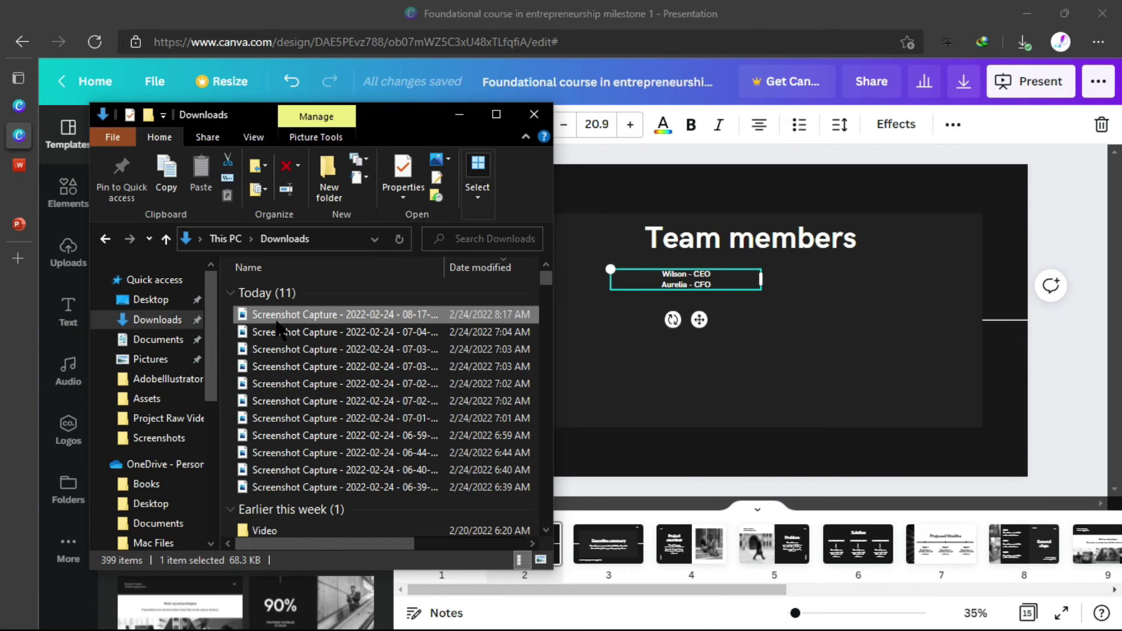
{"action": "left_click_drag", "start_coordinate": [274, 328], "coordinate": [682, 327]}
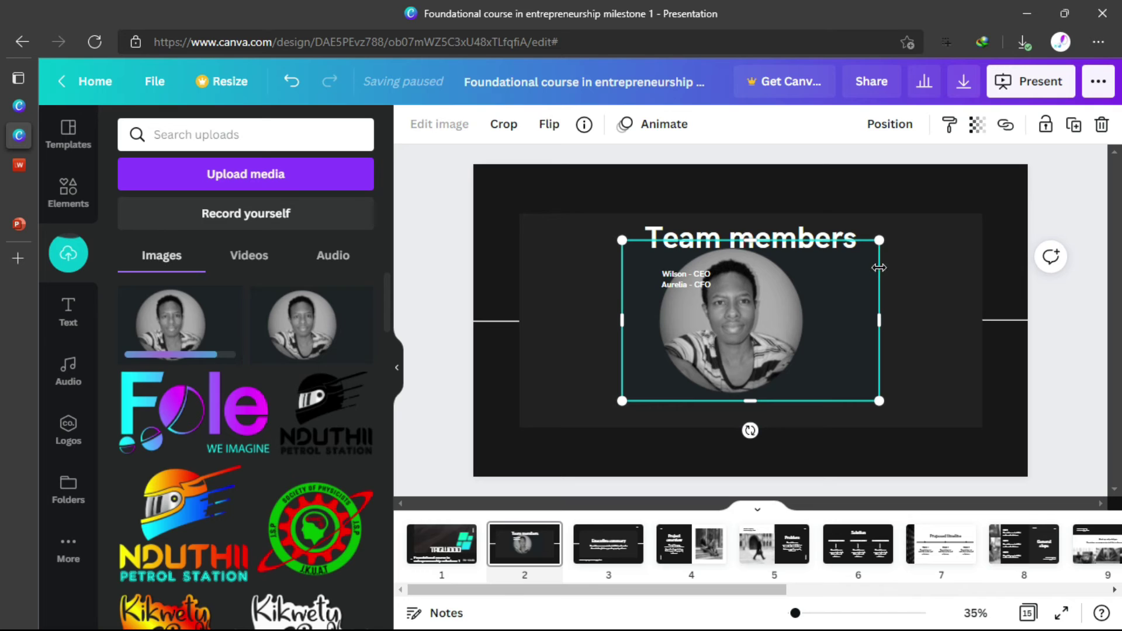
{"action": "left_click_drag", "start_coordinate": [880, 240], "coordinate": [813, 283]}
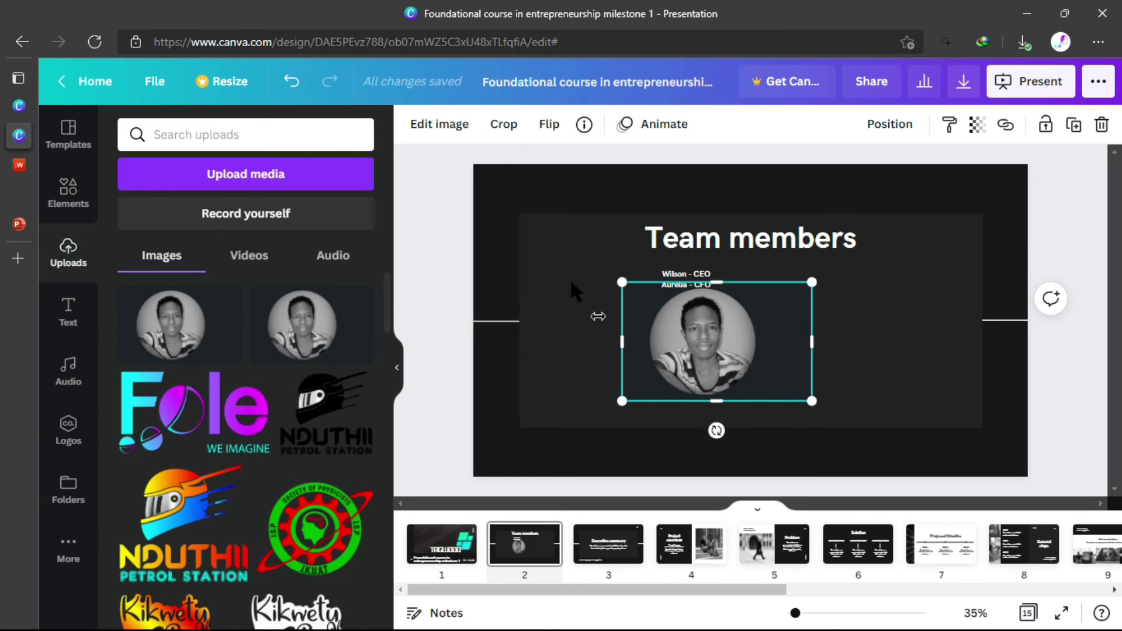
{"action": "left_click", "coordinate": [437, 125]}
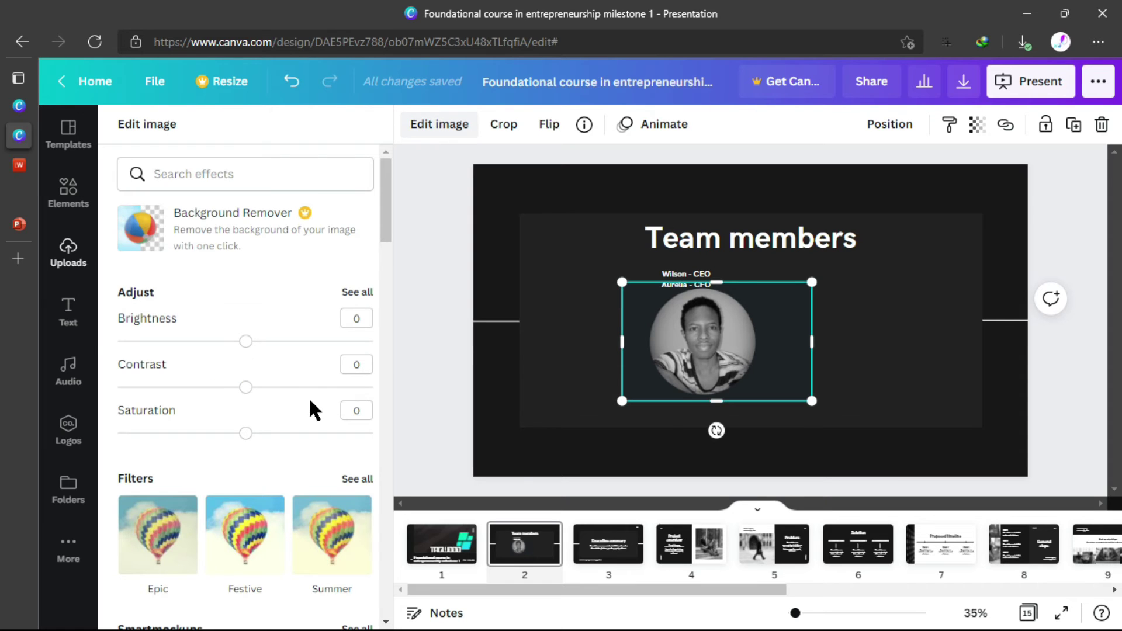
{"action": "scroll", "coordinate": [202, 377], "scroll_direction": "down", "scroll_amount": 5}
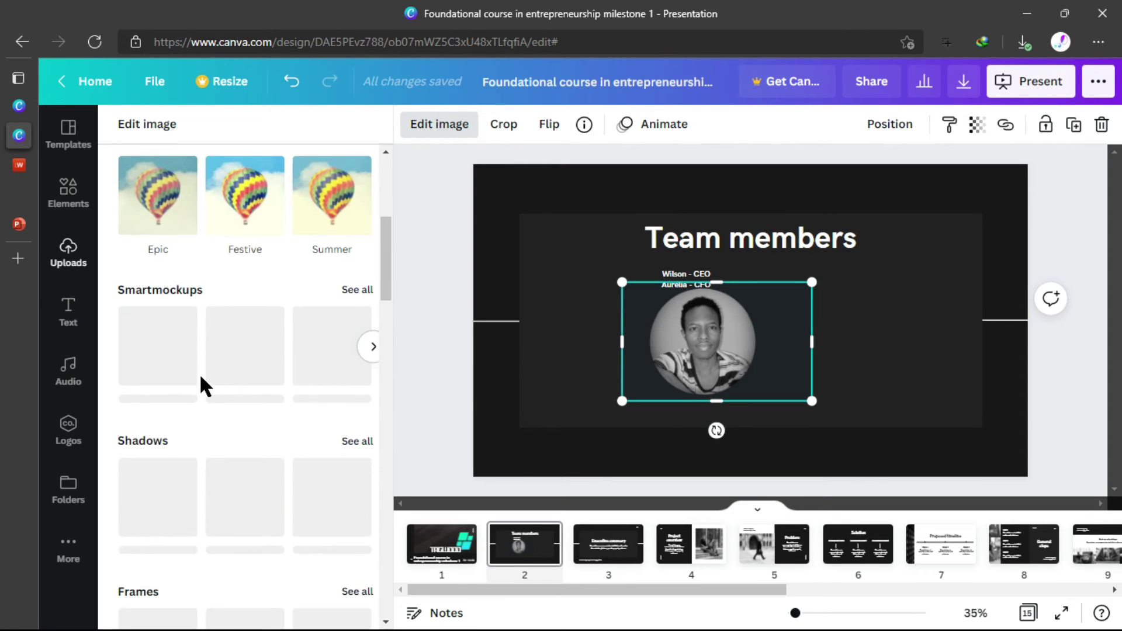
{"action": "left_click", "coordinate": [504, 124]}
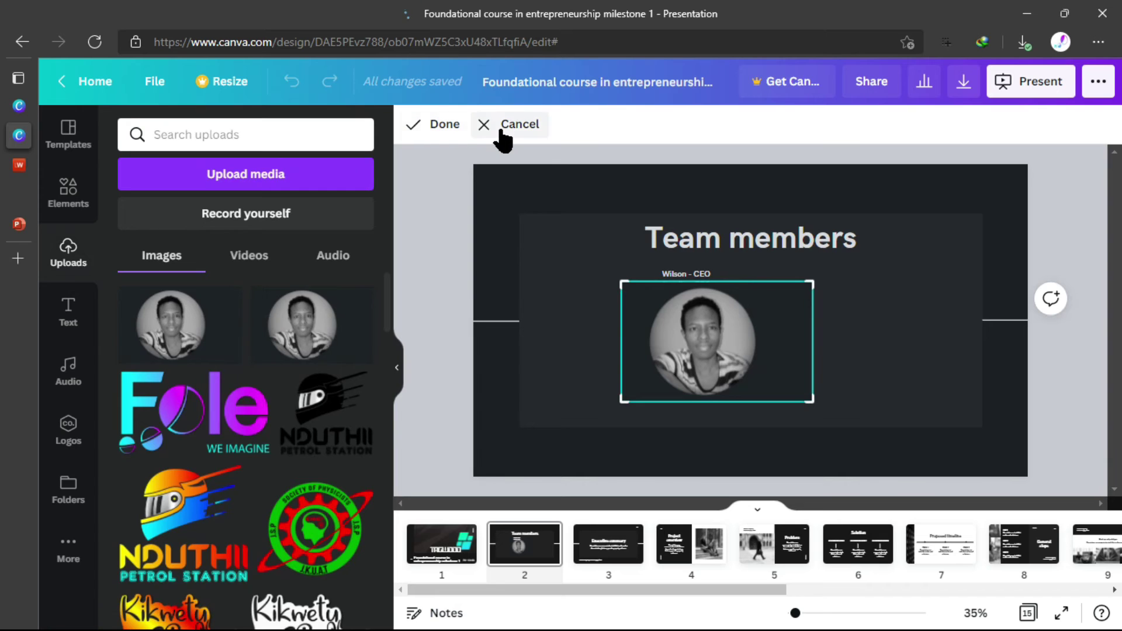
{"action": "left_click", "coordinate": [501, 136]}
Move the round grey portrait to the lower left of the slide's dark panel and shrink it slightly.
{"action": "left_click_drag", "start_coordinate": [769, 354], "coordinate": [677, 375]}
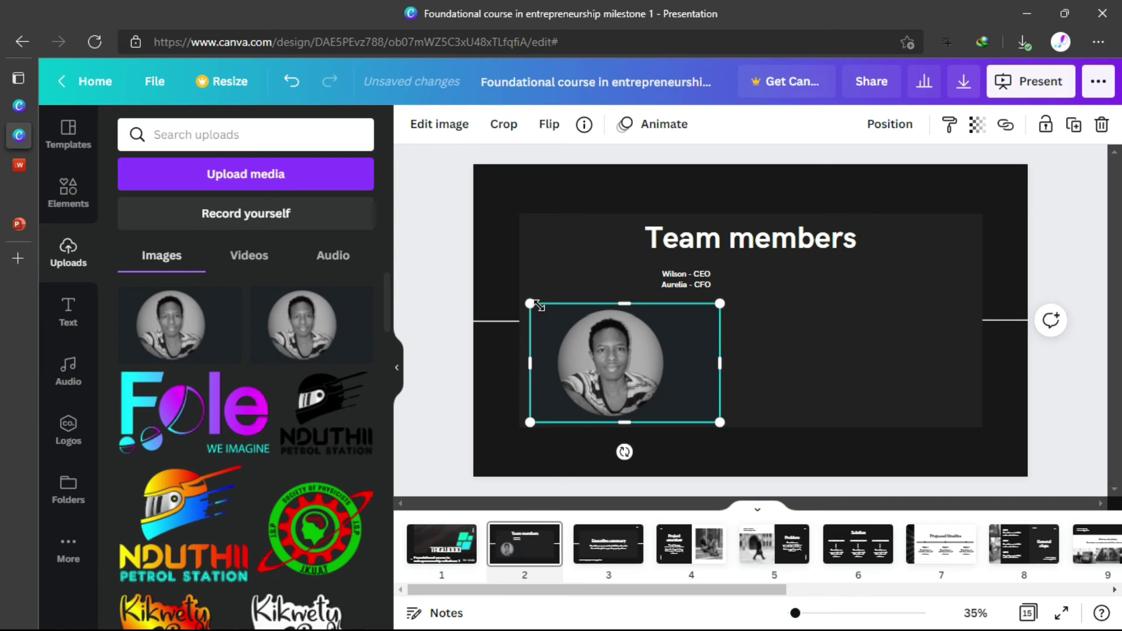
{"action": "left_click_drag", "start_coordinate": [526, 301], "coordinate": [554, 322]}
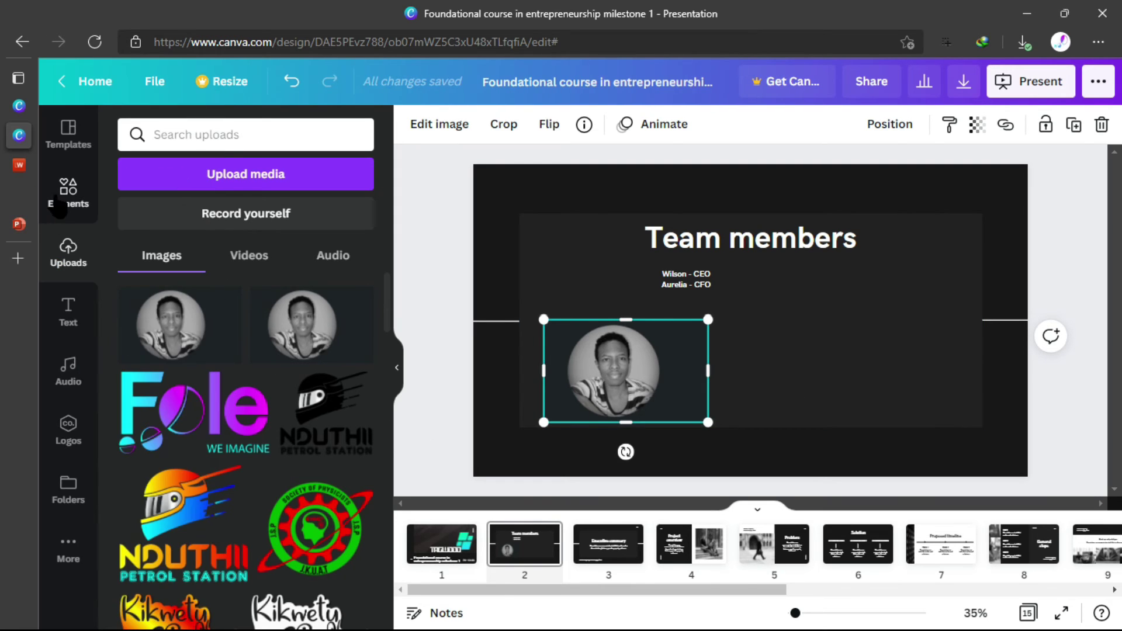
Add the photo of the woman in a patterned headwrap from the "african" photo results, shrink it and place it at the slide panel's right.
{"action": "left_click", "coordinate": [79, 205]}
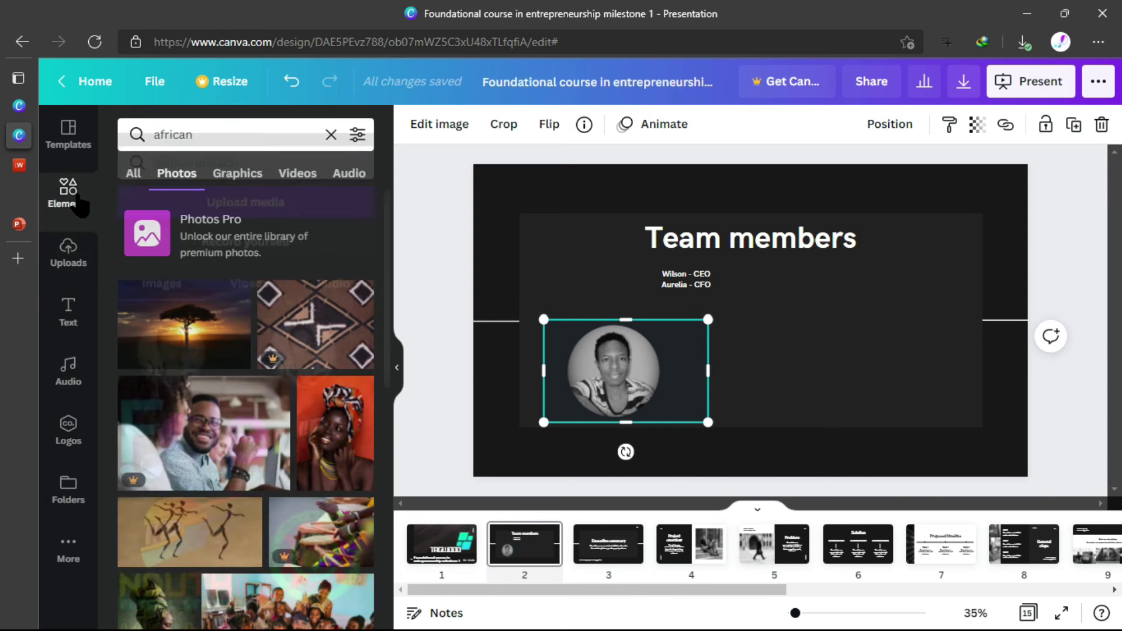
{"action": "left_click", "coordinate": [331, 444]}
{"action": "left_click_drag", "start_coordinate": [667, 195], "coordinate": [785, 370]}
{"action": "left_click_drag", "start_coordinate": [809, 417], "coordinate": [776, 379]}
{"action": "mouse_move", "coordinate": [817, 419]}
{"action": "left_mouse_down"}
{"action": "mouse_move", "coordinate": [834, 421]}
{"action": "mouse_move", "coordinate": [819, 429]}
{"action": "left_mouse_up"}
{"action": "left_click_drag", "start_coordinate": [791, 382], "coordinate": [851, 381]}
{"action": "left_click_drag", "start_coordinate": [824, 427], "coordinate": [801, 445]}
{"action": "left_click_drag", "start_coordinate": [864, 398], "coordinate": [876, 377]}
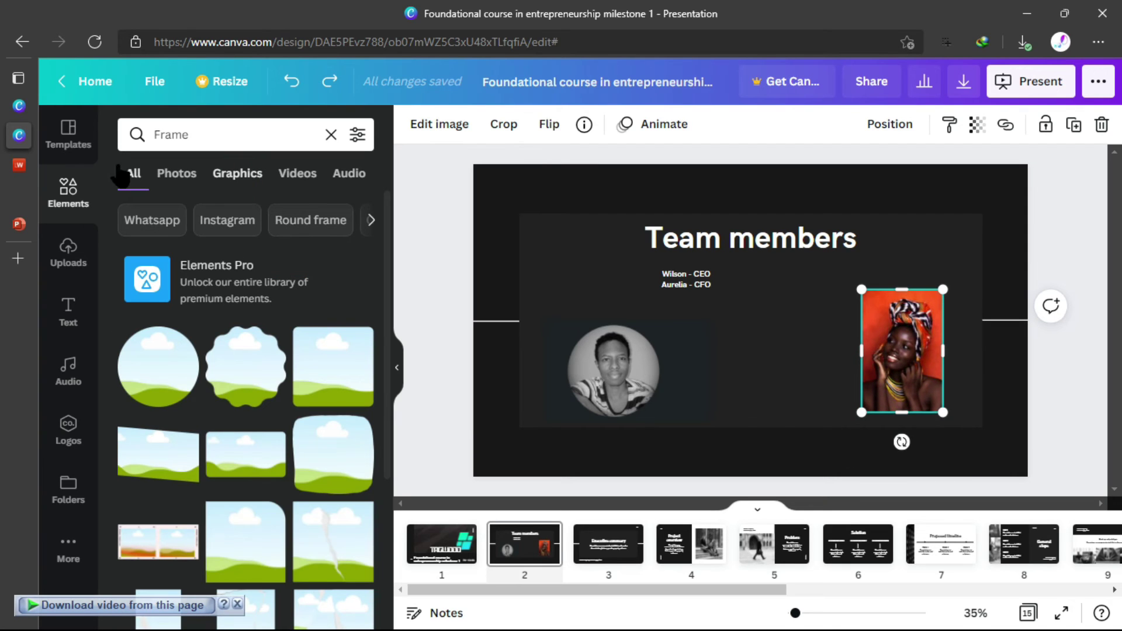
Search the elements library for "frames" and insert the plain circular frame on the slide.
{"action": "left_click", "coordinate": [69, 187]}
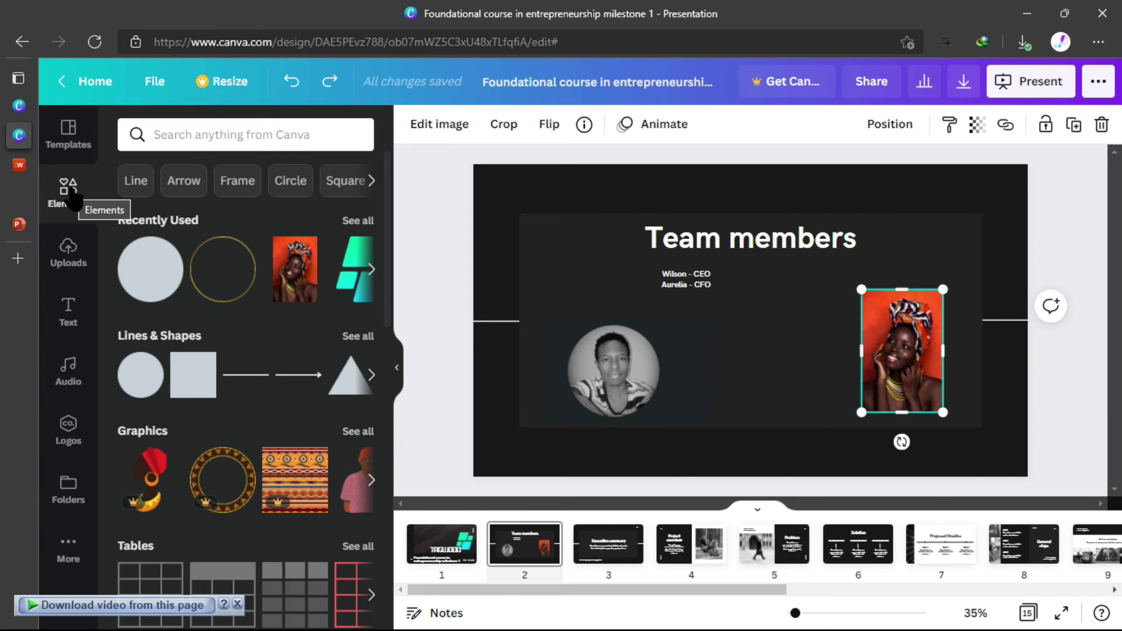
{"action": "left_click", "coordinate": [166, 139]}
{"action": "type", "text": "frames"}
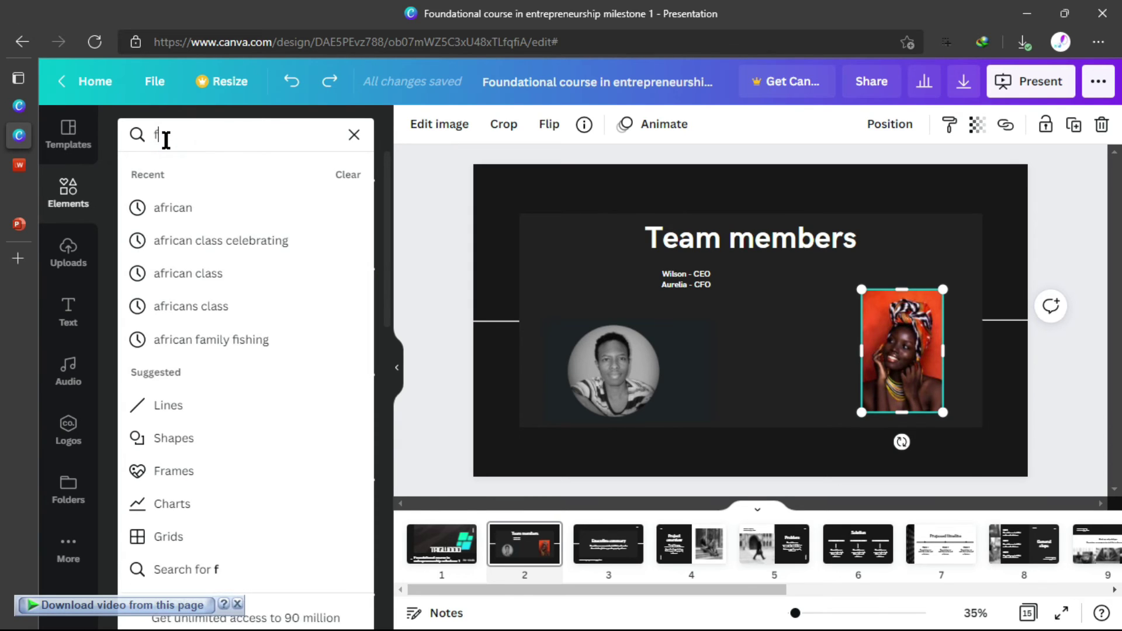
{"action": "key", "text": "Return"}
{"action": "left_click", "coordinate": [153, 242]}
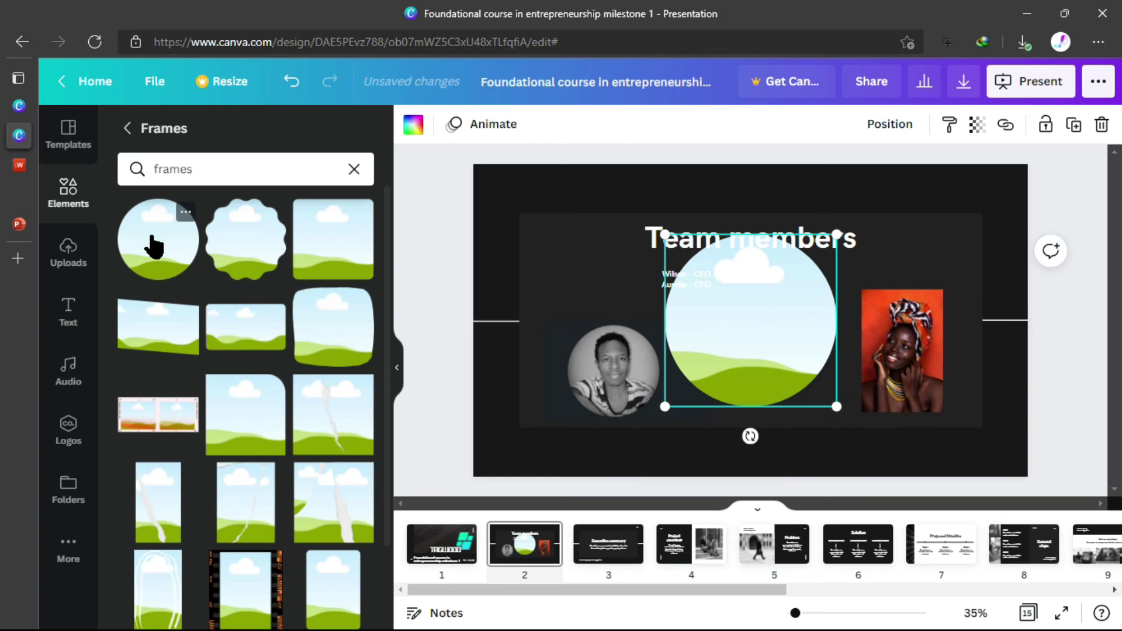
{"action": "key", "text": "Delete"}
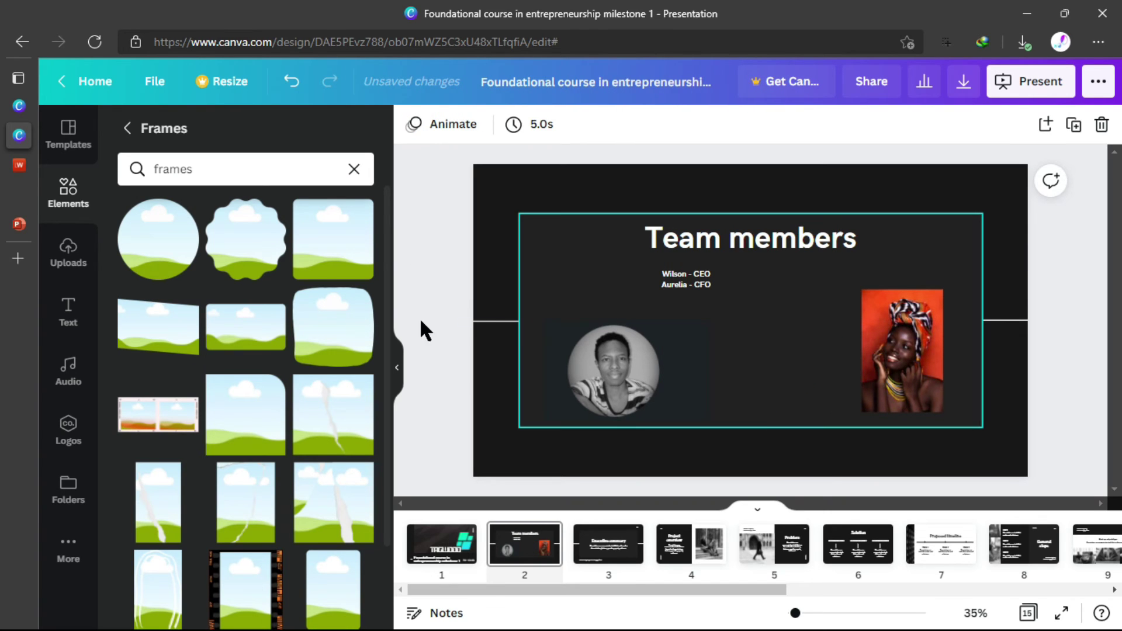
{"action": "left_click", "coordinate": [158, 258]}
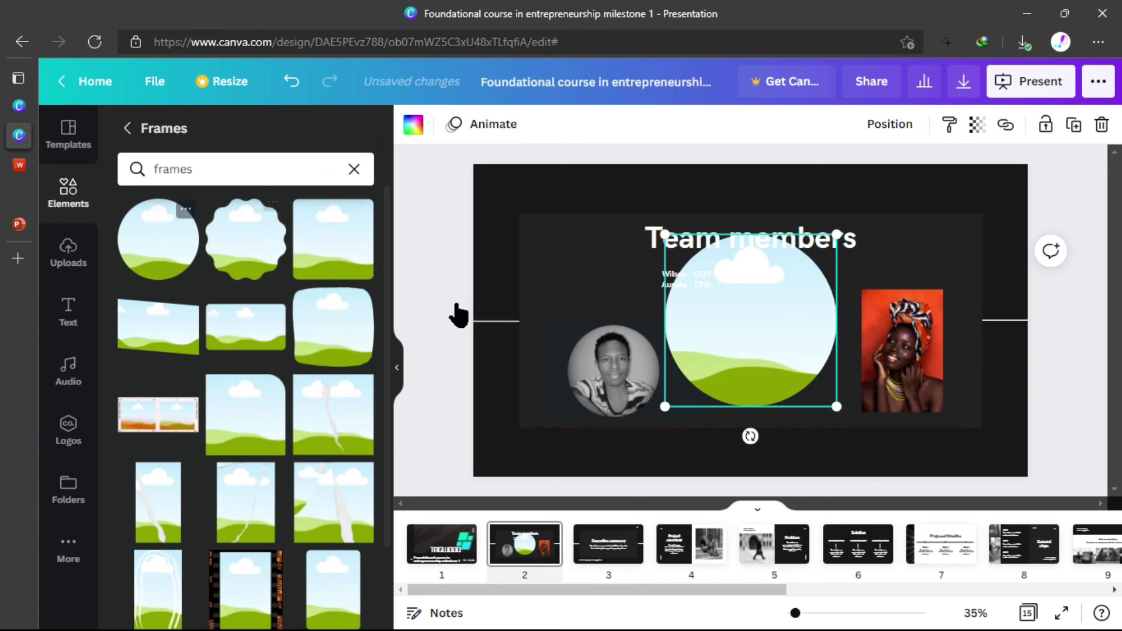
Shrink the circular frame to about the grey portrait's size beside the red photo and fill it with the woman's photo.
{"action": "left_click_drag", "start_coordinate": [742, 349], "coordinate": [794, 375]}
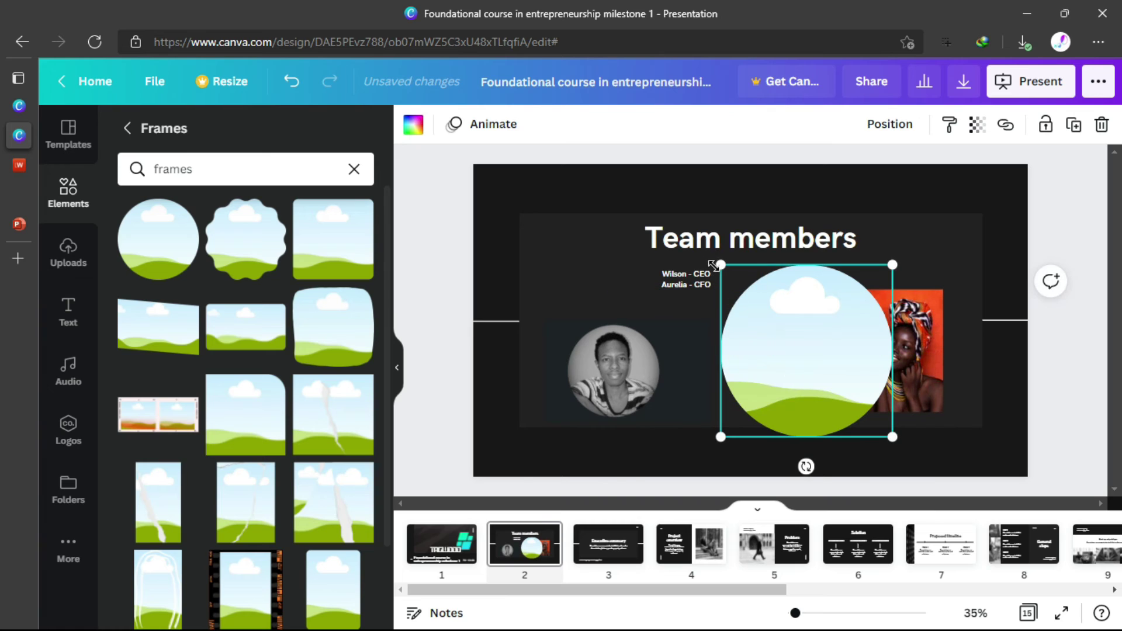
{"action": "left_click_drag", "start_coordinate": [720, 264], "coordinate": [796, 341]}
{"action": "left_click_drag", "start_coordinate": [813, 380], "coordinate": [775, 366]}
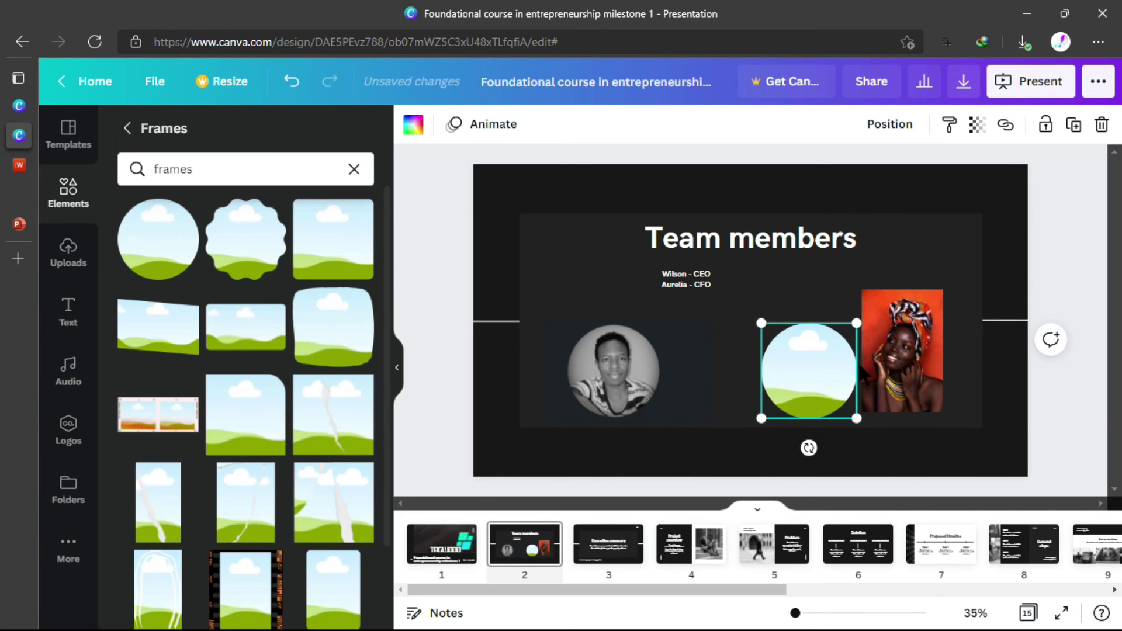
{"action": "left_click_drag", "start_coordinate": [883, 359], "coordinate": [809, 370]}
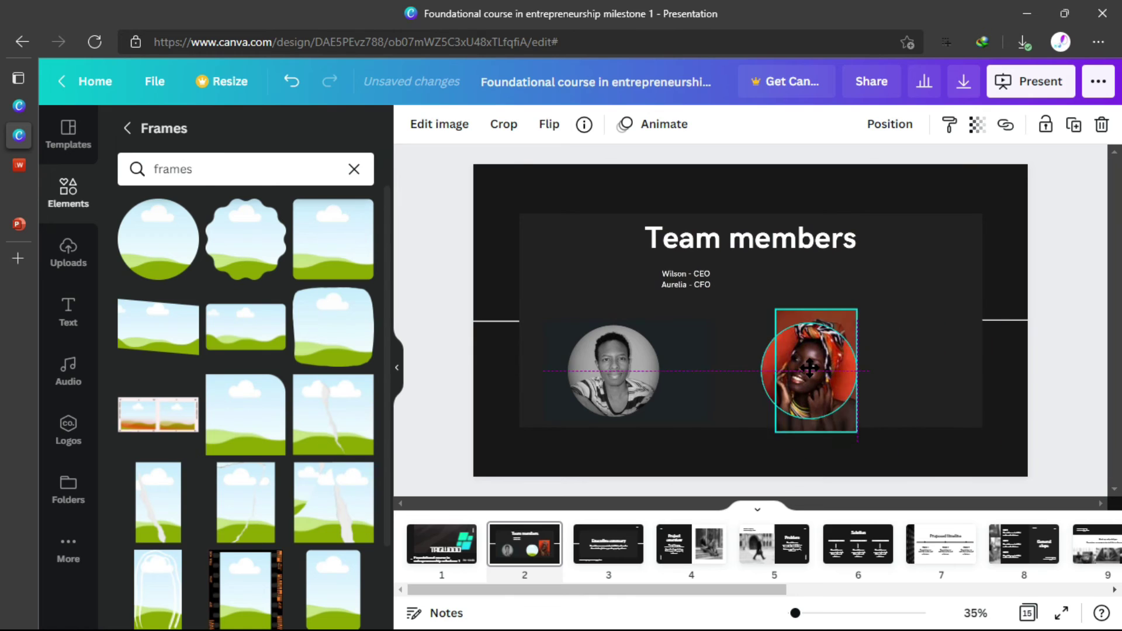
{"action": "left_click", "coordinate": [914, 370]}
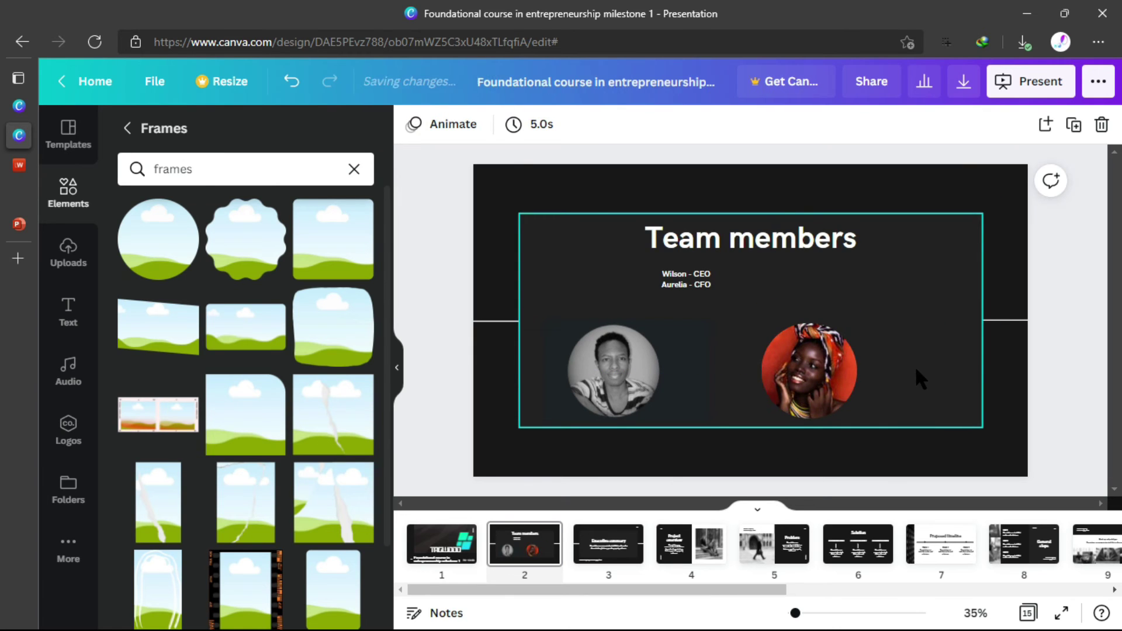
Move the circular framed photo of the woman to the right side of the slide's dark panel.
{"action": "left_click", "coordinate": [836, 370]}
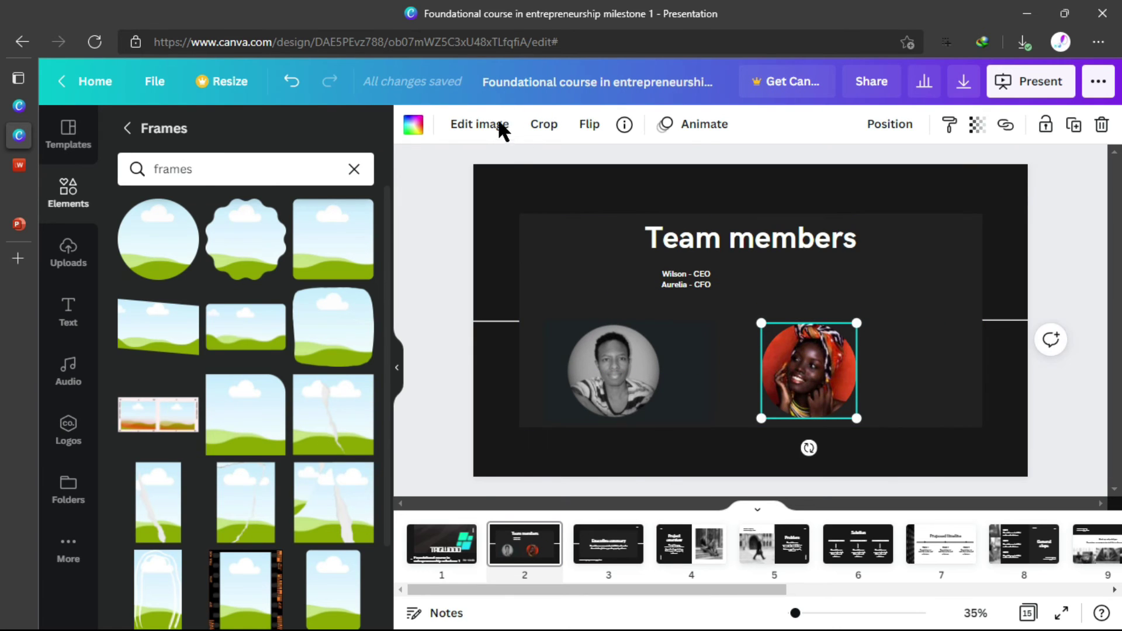
{"action": "left_click", "coordinate": [537, 124]}
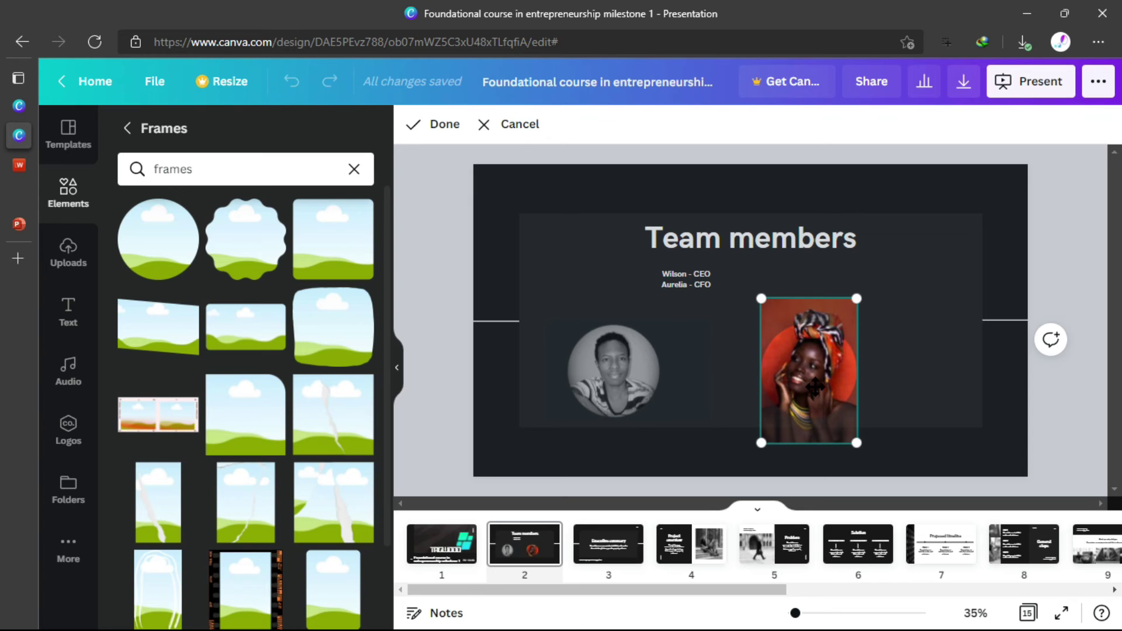
{"action": "left_click_drag", "start_coordinate": [815, 393], "coordinate": [894, 379]}
{"action": "left_click", "coordinate": [1016, 304]}
{"action": "left_click", "coordinate": [696, 279]}
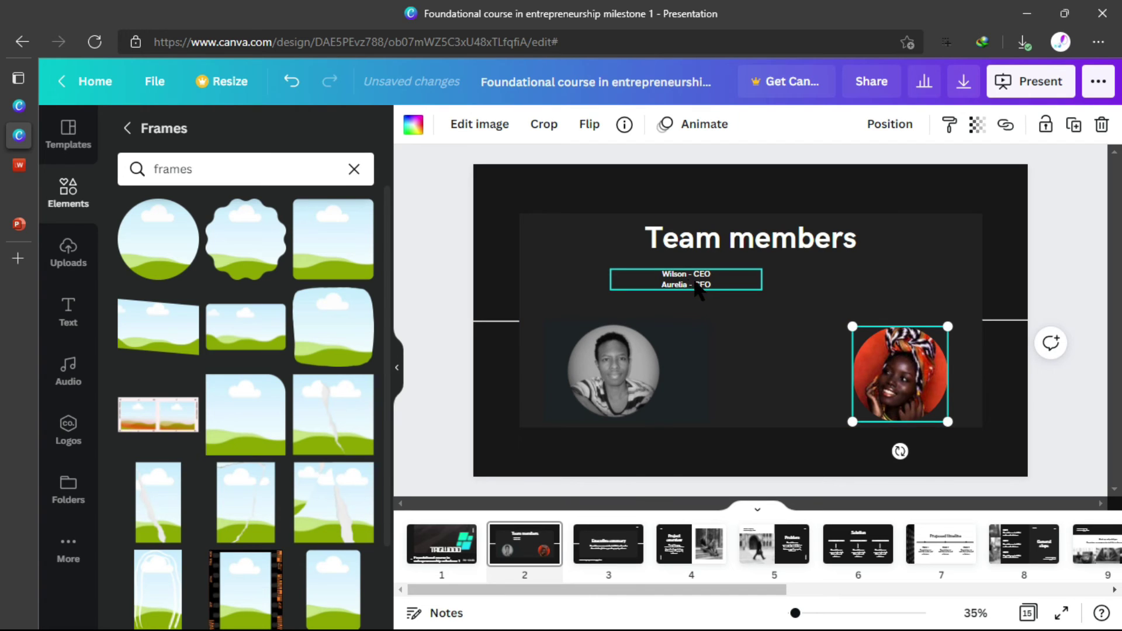
{"action": "left_click", "coordinate": [715, 284]}
{"action": "key", "text": "BackSpace"}
{"action": "key", "text": "BackSpace"}
{"action": "key", "text": "BackSpace"}
{"action": "key", "text": "BackSpace"}
{"action": "key", "text": "BackSpace"}
{"action": "key", "text": "BackSpace"}
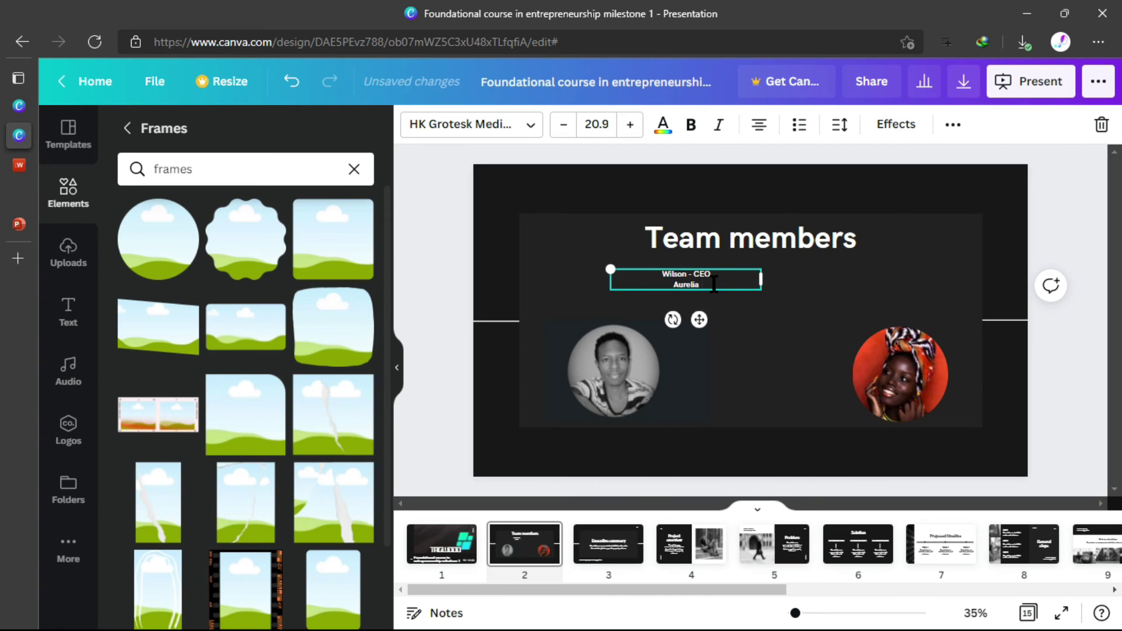
{"action": "key", "text": "ctrl+z"}
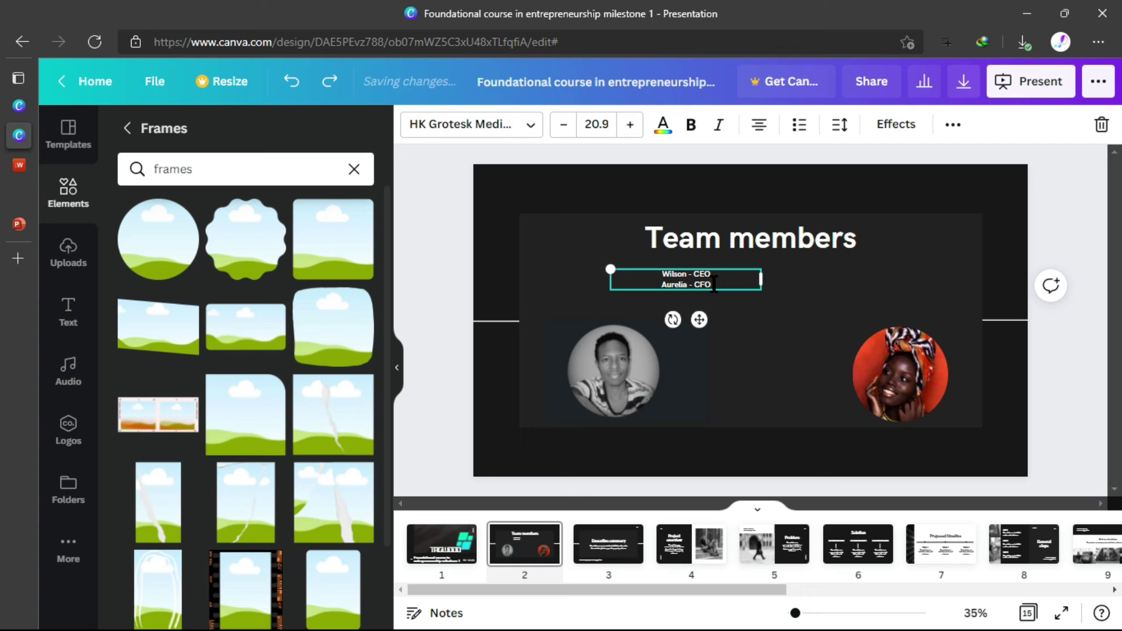
Delete the CFO line from the team names text box so only the CEO line remains.
{"action": "key", "text": "shift+Left"}
{"action": "key", "text": "shift+Left"}
{"action": "key", "text": "shift+Left"}
{"action": "key", "text": "shift+Left"}
{"action": "key", "text": "shift+Left"}
{"action": "key", "text": "shift+Left"}
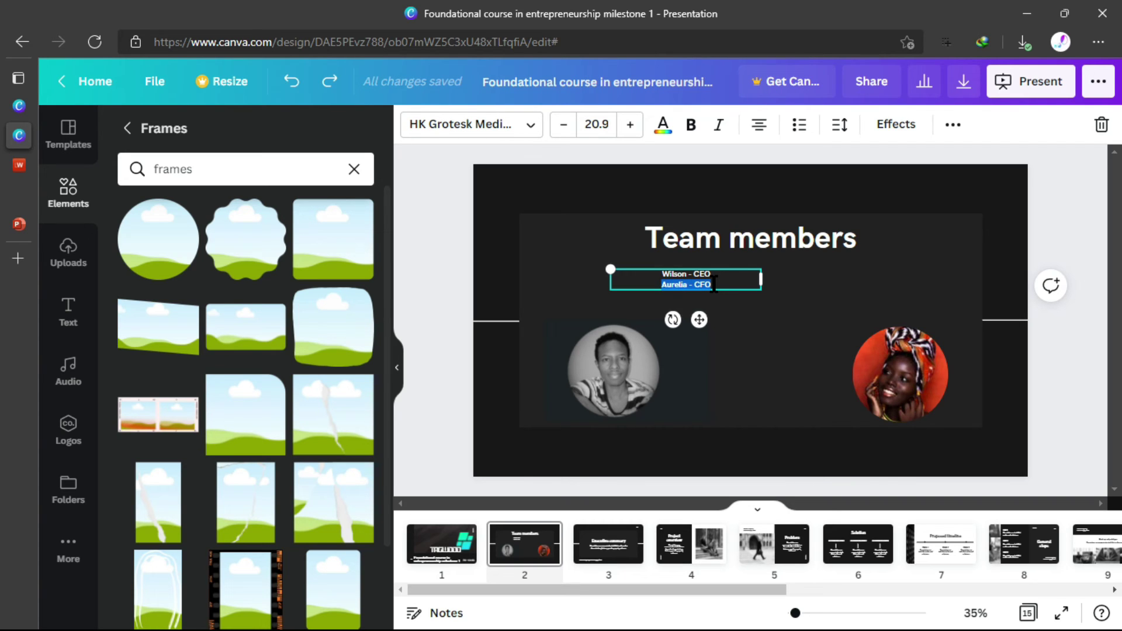
{"action": "key", "text": "BackSpace"}
{"action": "key", "text": "BackSpace"}
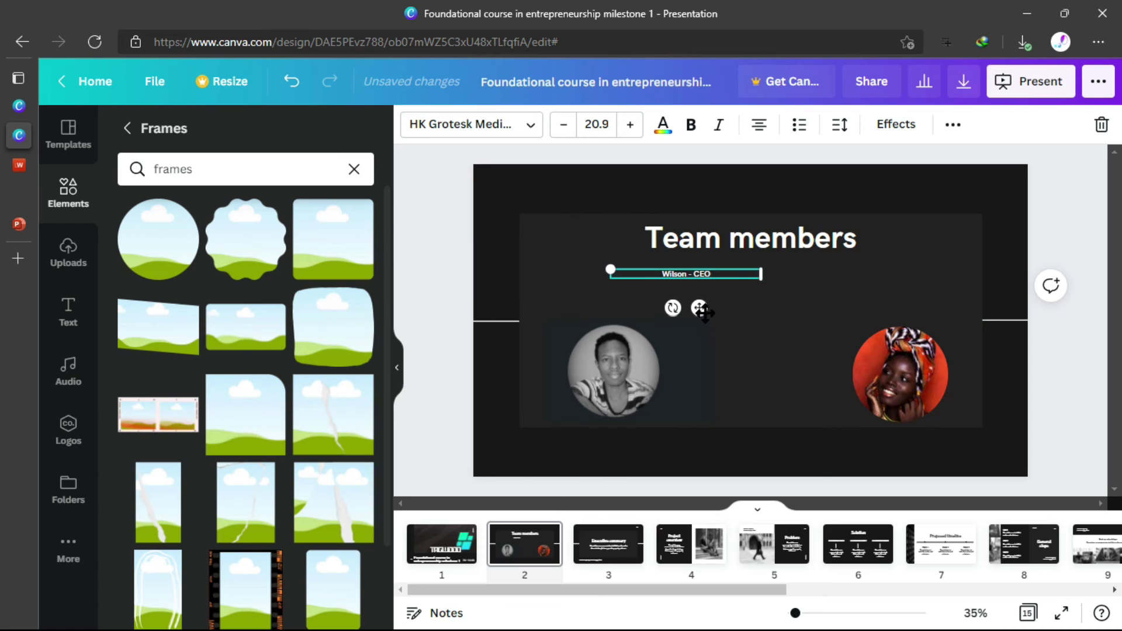
Position the CEO caption directly above the grey portrait and enlarge its text to size 28.9.
{"action": "left_click_drag", "start_coordinate": [700, 308], "coordinate": [602, 322]}
{"action": "left_click_drag", "start_coordinate": [531, 286], "coordinate": [476, 245]}
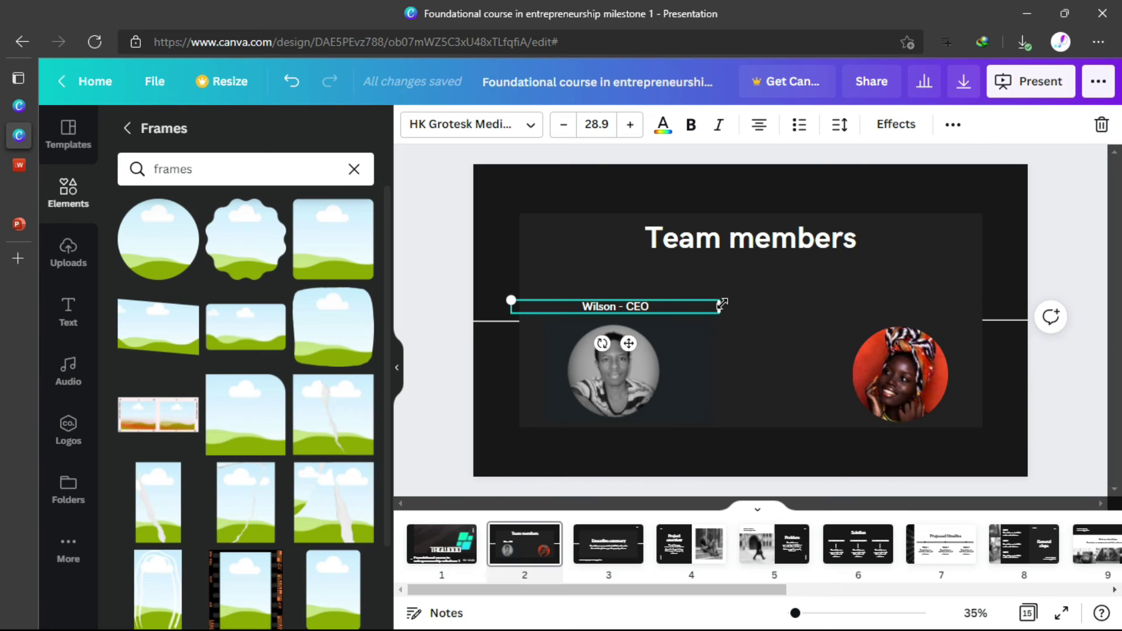
Duplicate the CEO caption and align the copy above the woman's circular photo, level with the original.
{"action": "key", "text": "ctrl+d"}
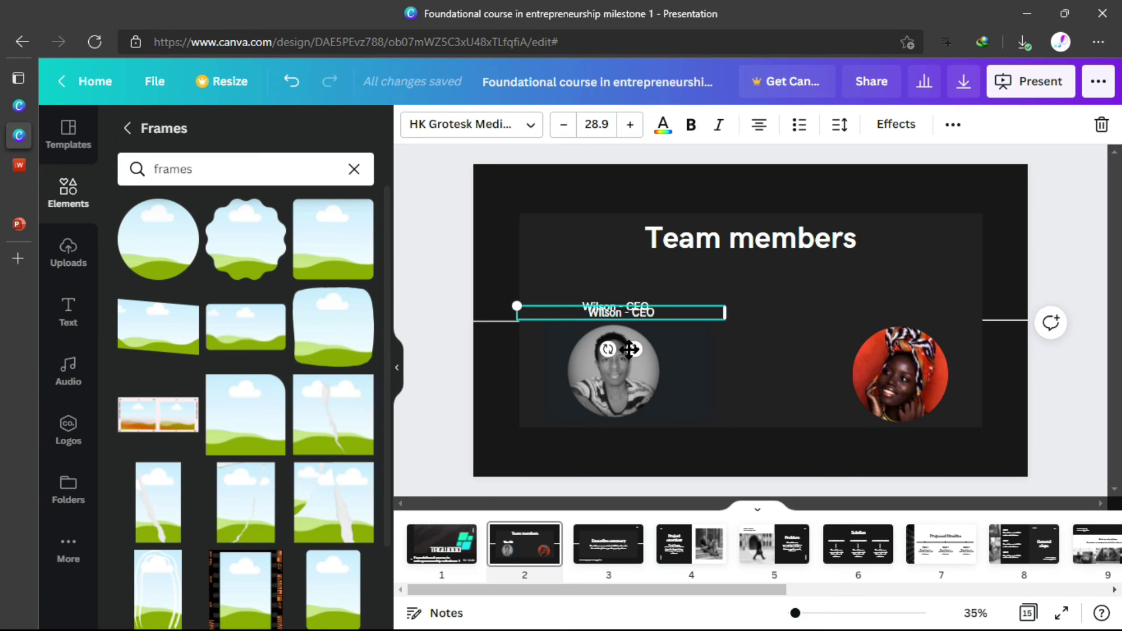
{"action": "left_click_drag", "start_coordinate": [635, 345], "coordinate": [913, 342]}
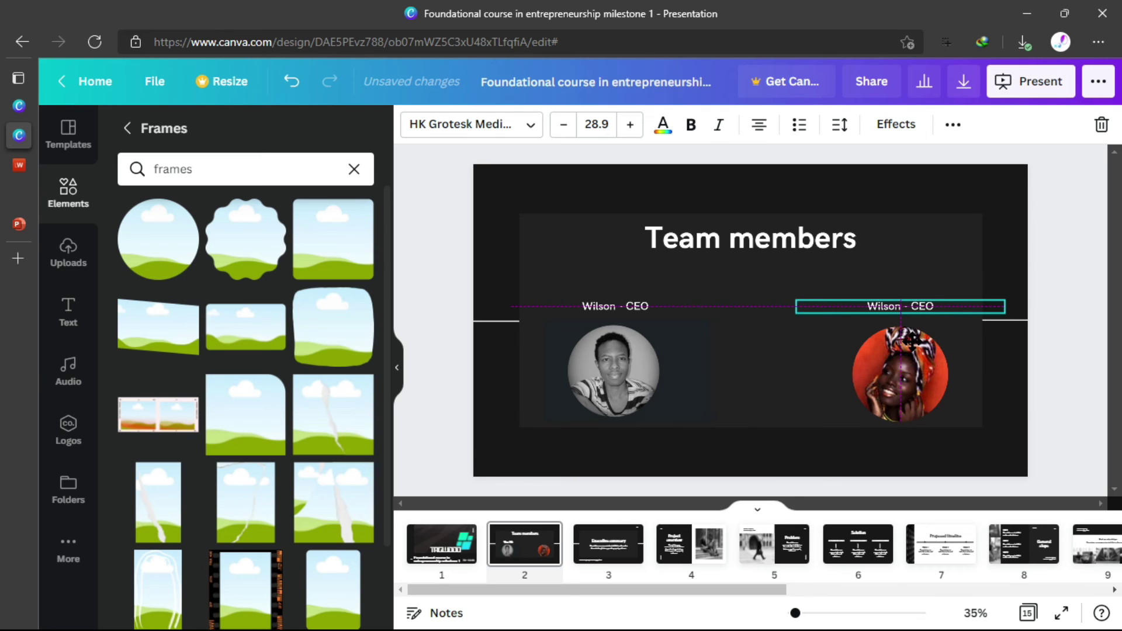
{"action": "left_click_drag", "start_coordinate": [912, 341], "coordinate": [912, 341]}
Replace the duplicated caption above the woman's photo with her first name followed by "- CFO".
{"action": "left_click", "coordinate": [903, 306]}
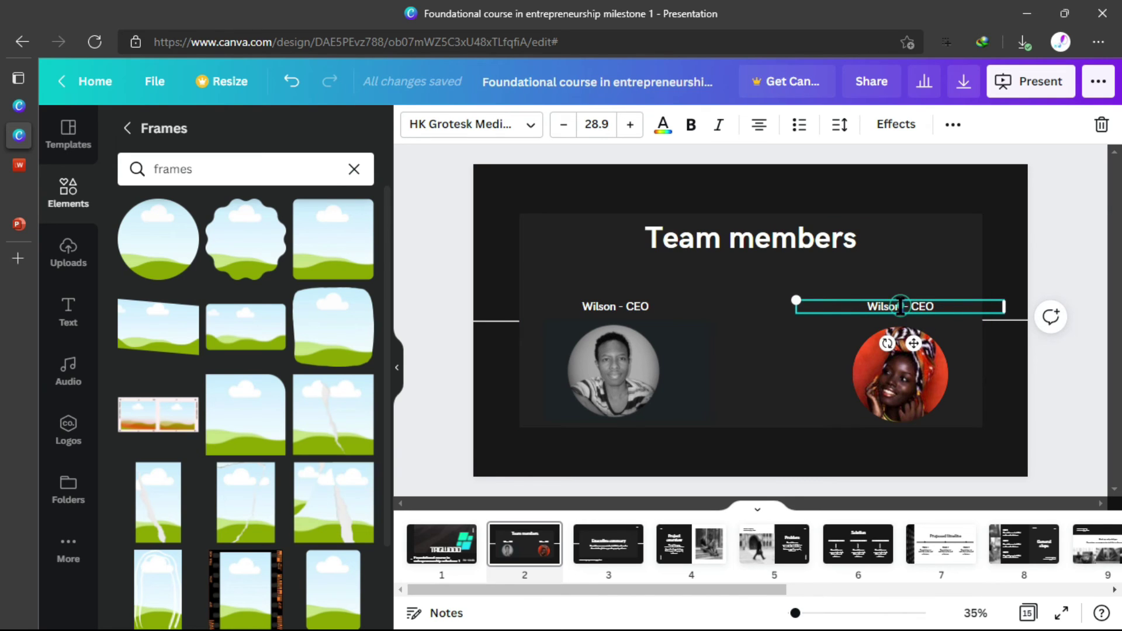
{"action": "left_click", "coordinate": [937, 305]}
{"action": "key", "text": "BackSpace"}
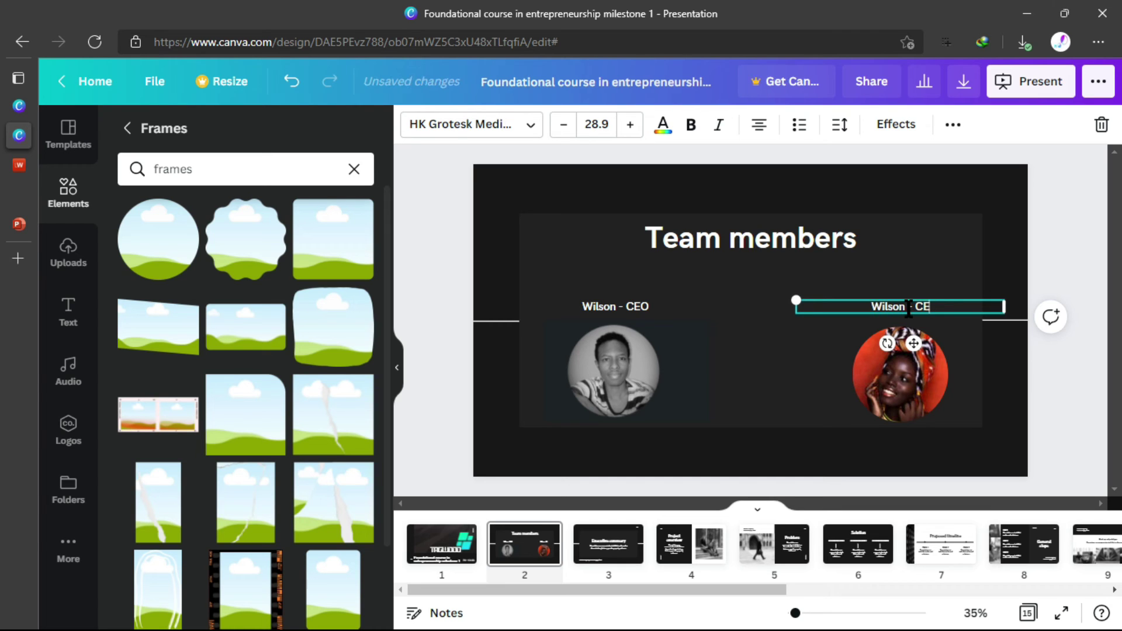
{"action": "key", "text": "ctrl+a"}
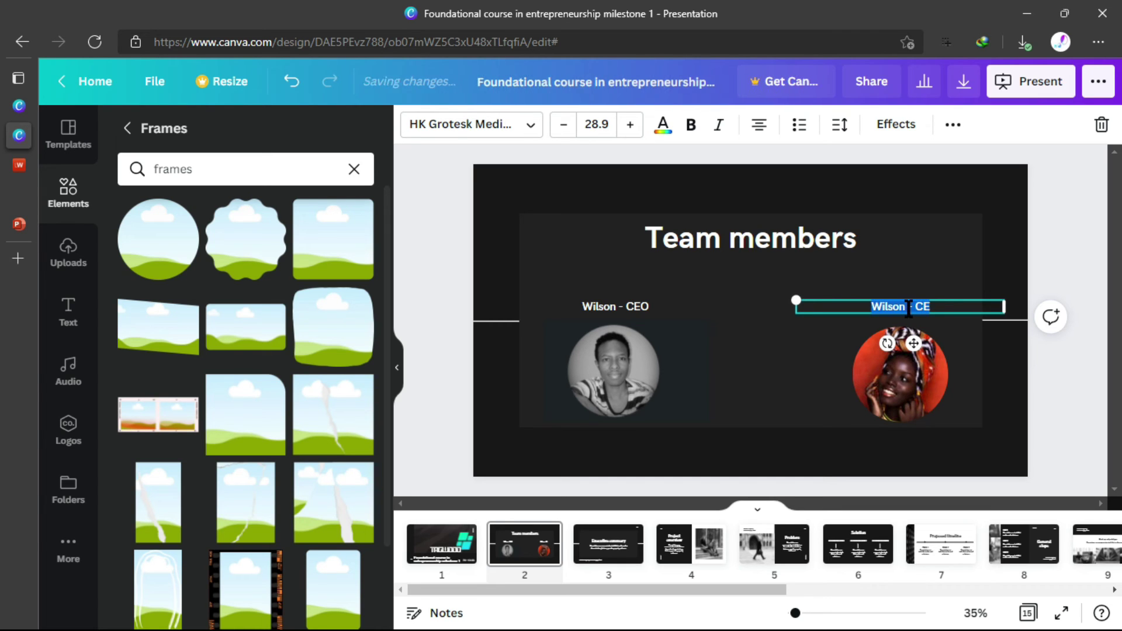
{"action": "key", "text": "BackSpace"}
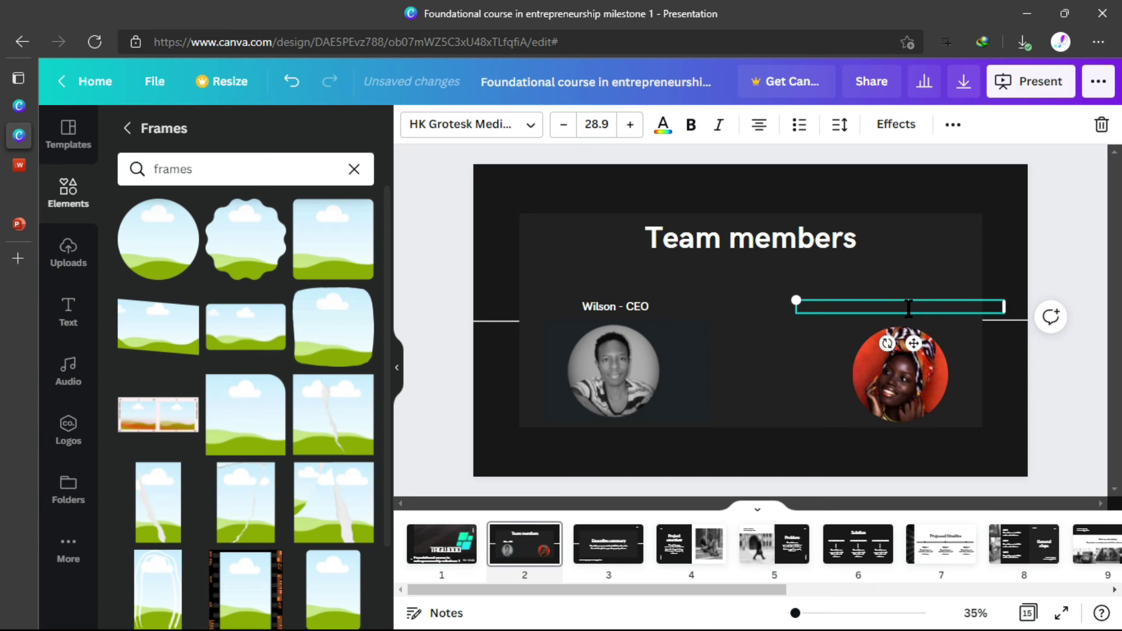
{"action": "type", "text": "Aurelia - CFO"}
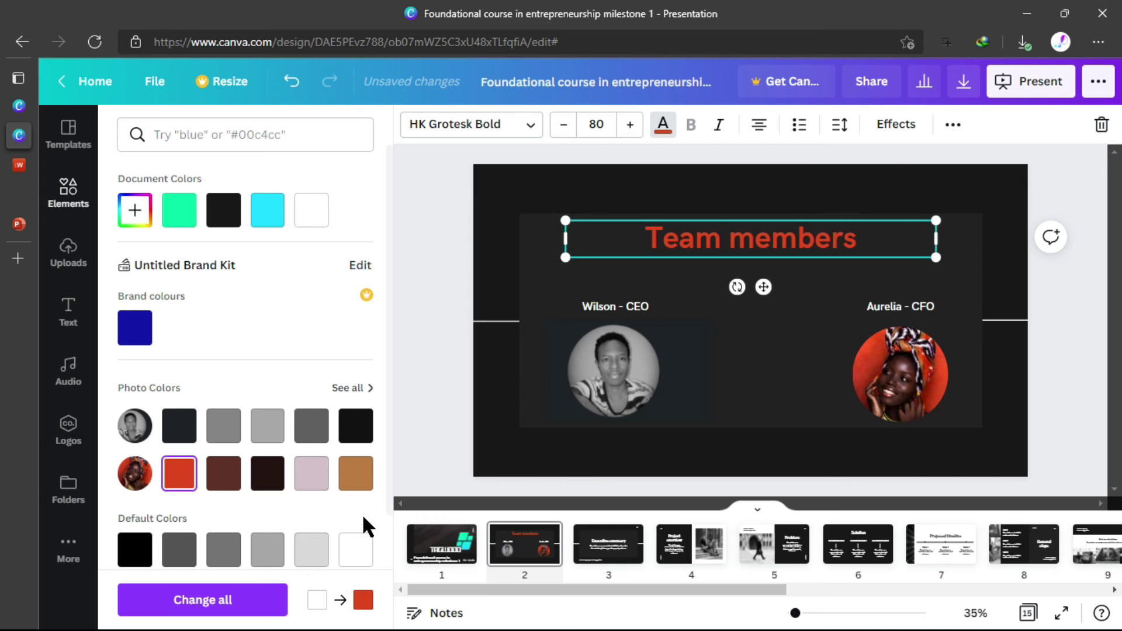
Undo the red text colour on the "Team members" title and deselect it.
{"action": "key", "text": "ctrl+z"}
{"action": "left_click", "coordinate": [960, 388]}
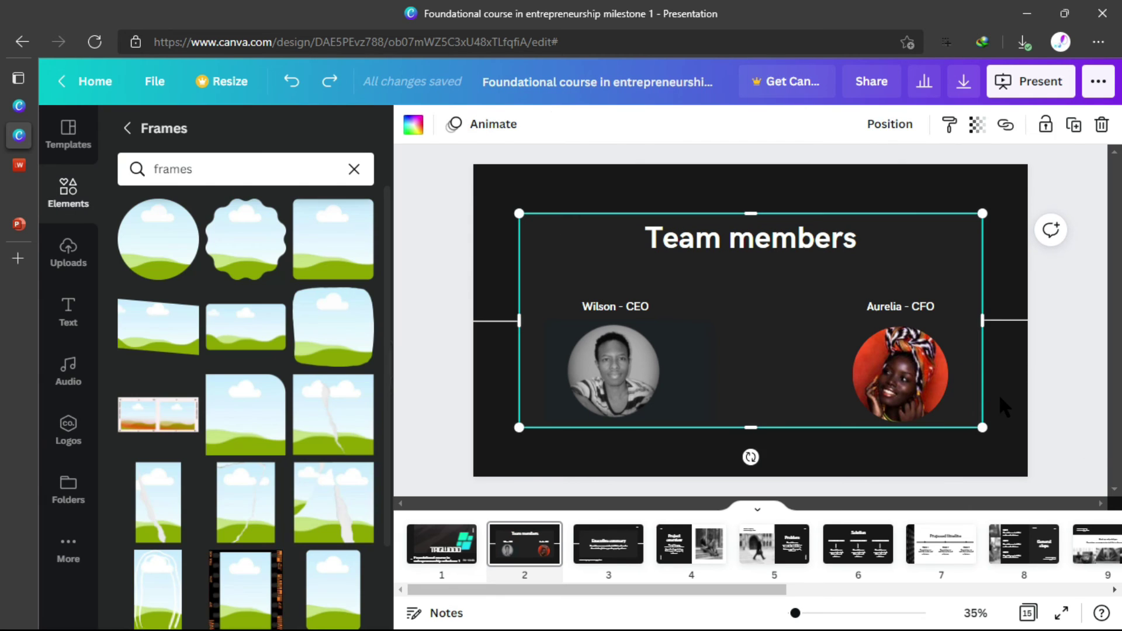
{"action": "left_click", "coordinate": [998, 394]}
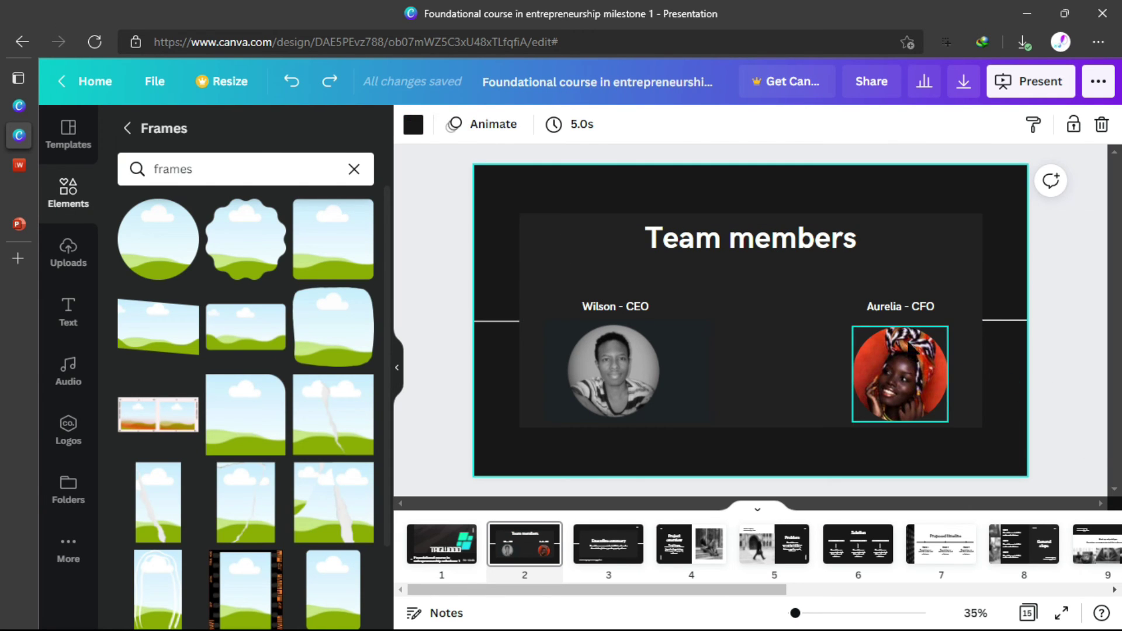
Colour the CFO caption with the bright red from the woman's photo colours.
{"action": "left_click", "coordinate": [894, 306]}
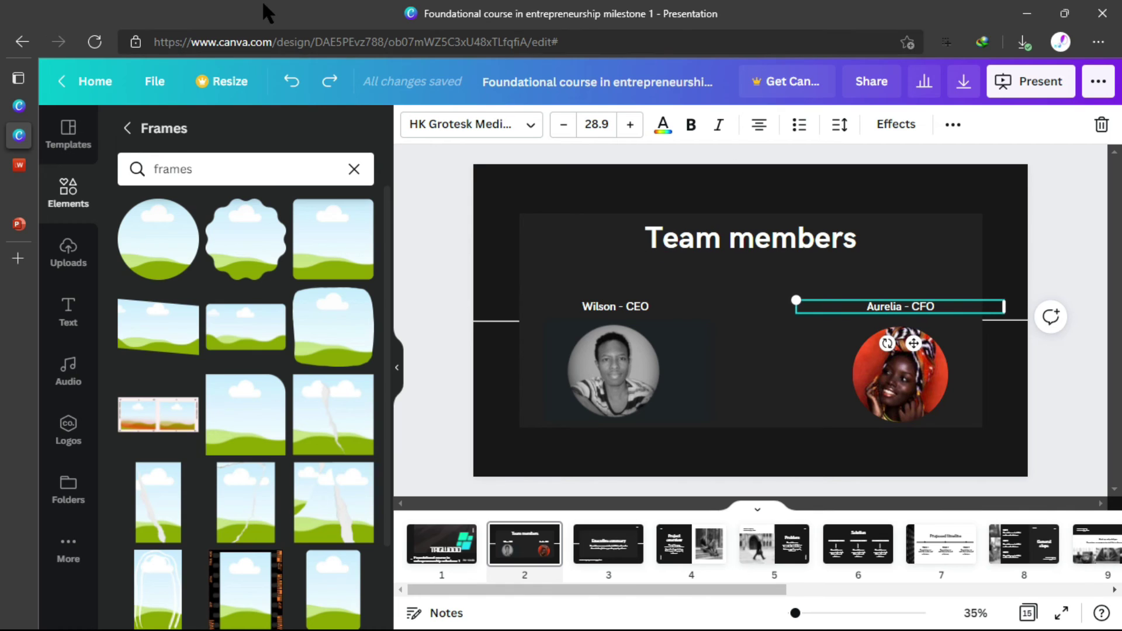
{"action": "left_click", "coordinate": [663, 125]}
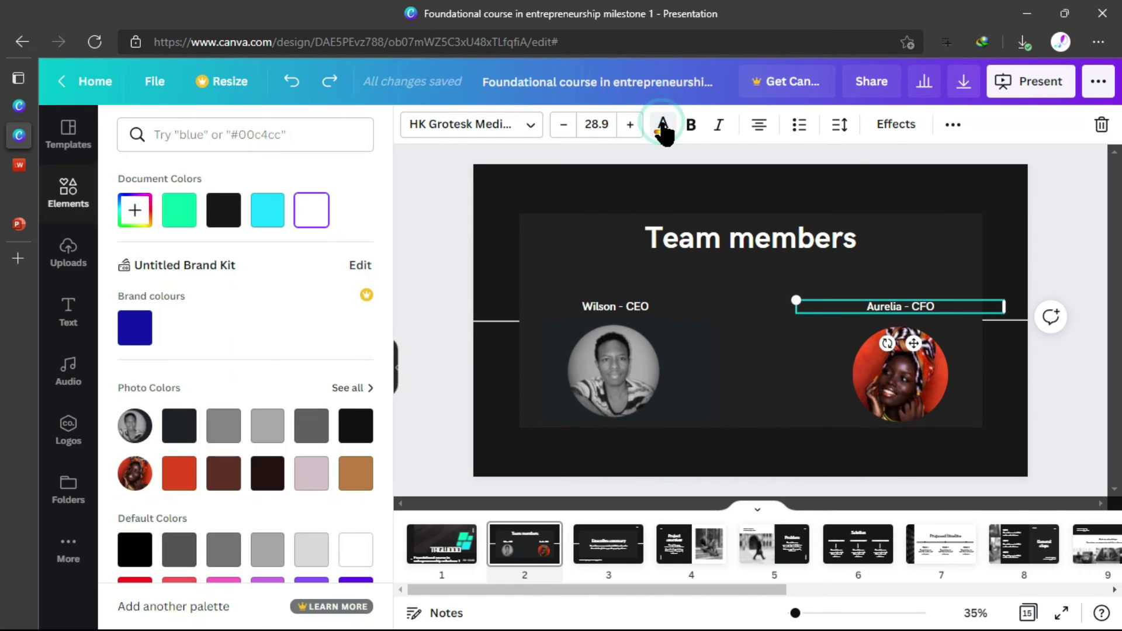
{"action": "left_click", "coordinate": [174, 478]}
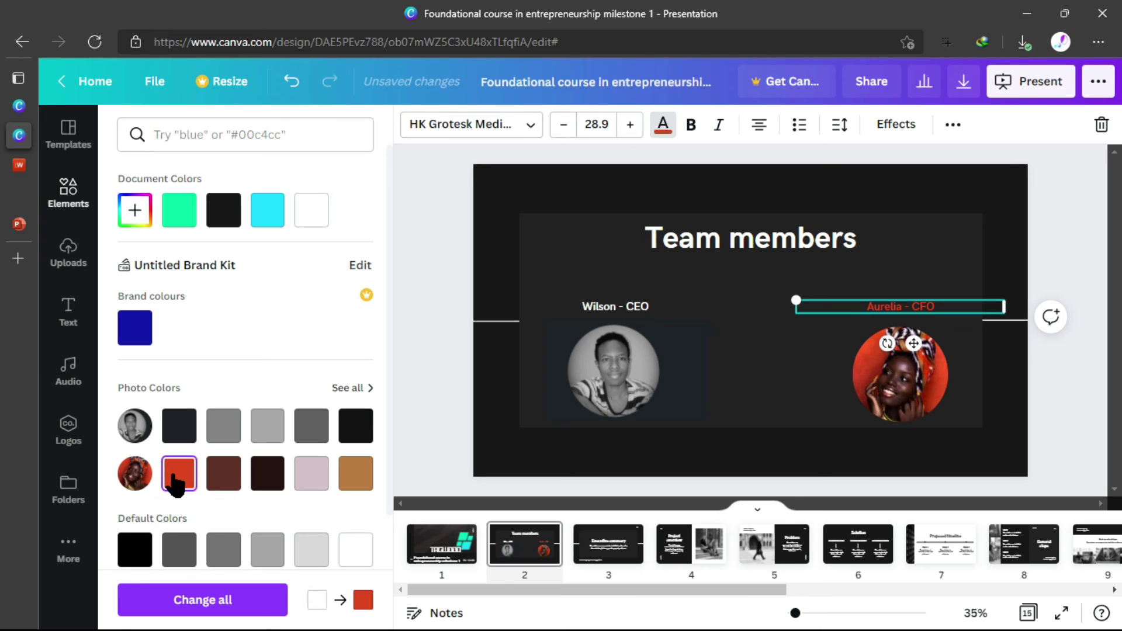
{"action": "left_click", "coordinate": [1078, 262]}
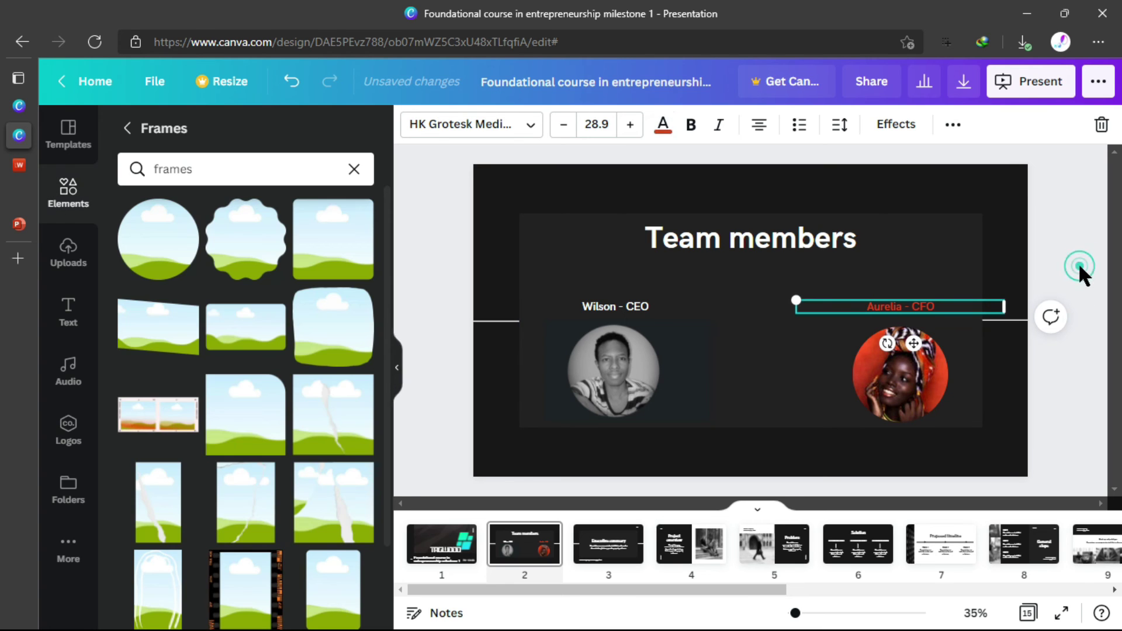